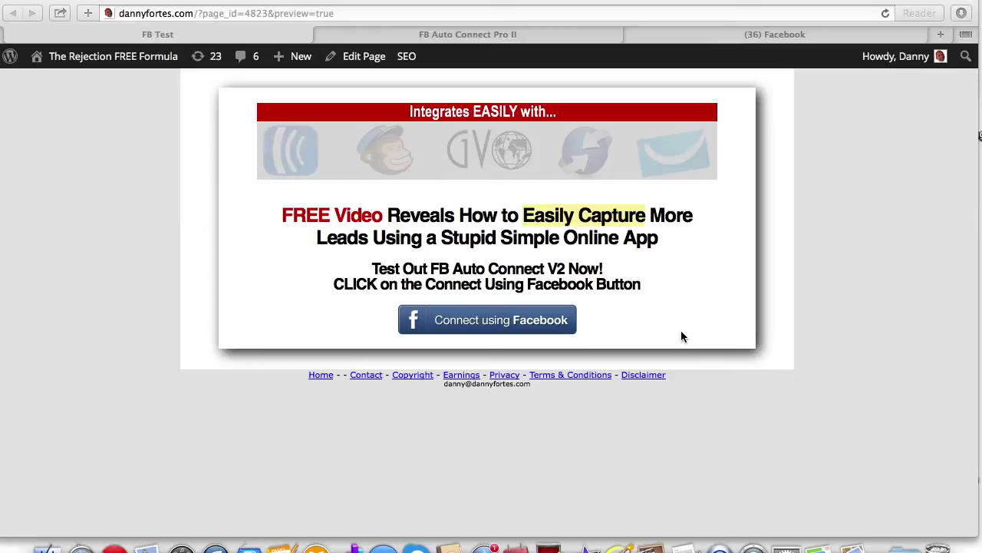
Step: Switch from the dannyfortes.com preview to the FB Auto Connect Pro II members dashboard tab
left_click(445, 34)
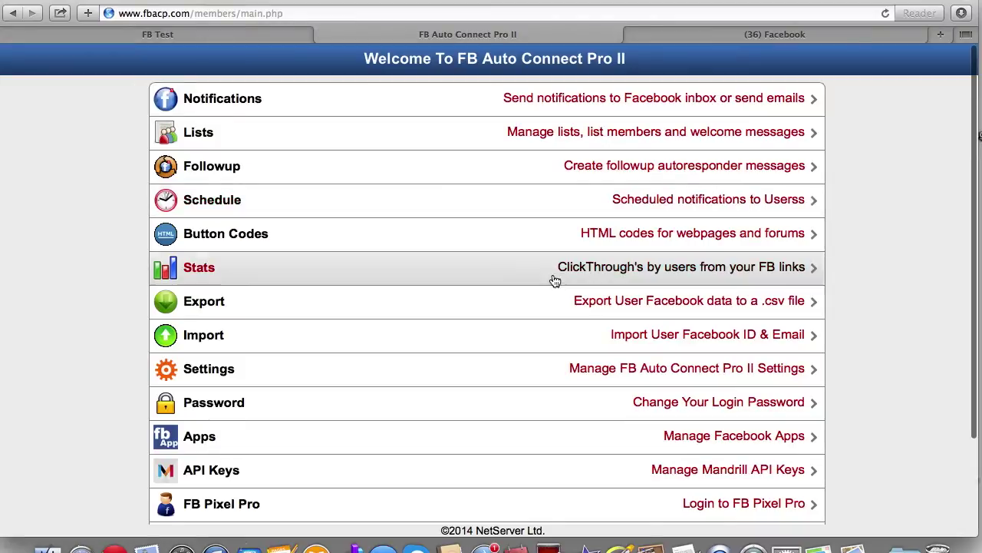
scroll(888, 229, "down", 3)
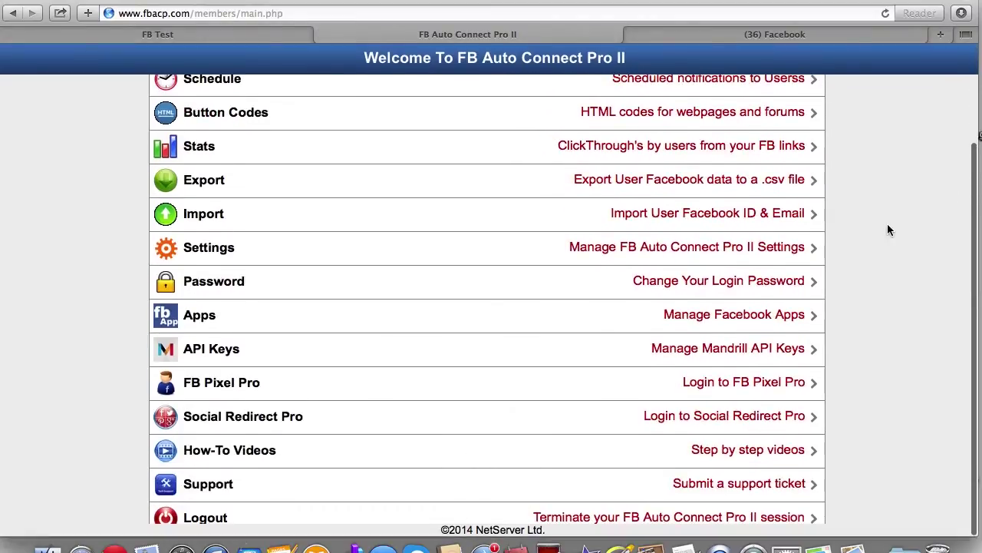
scroll(888, 229, "up", 3)
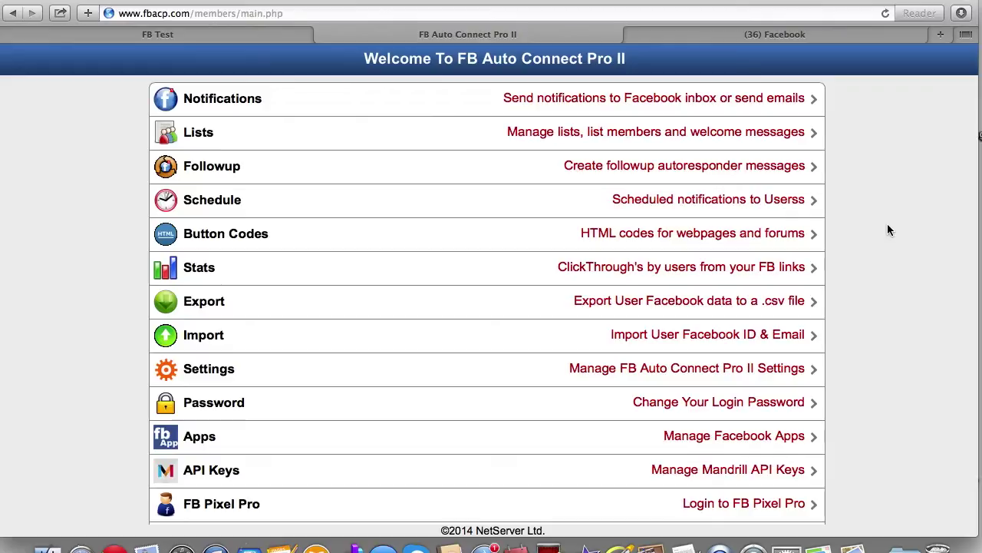
left_click(813, 33)
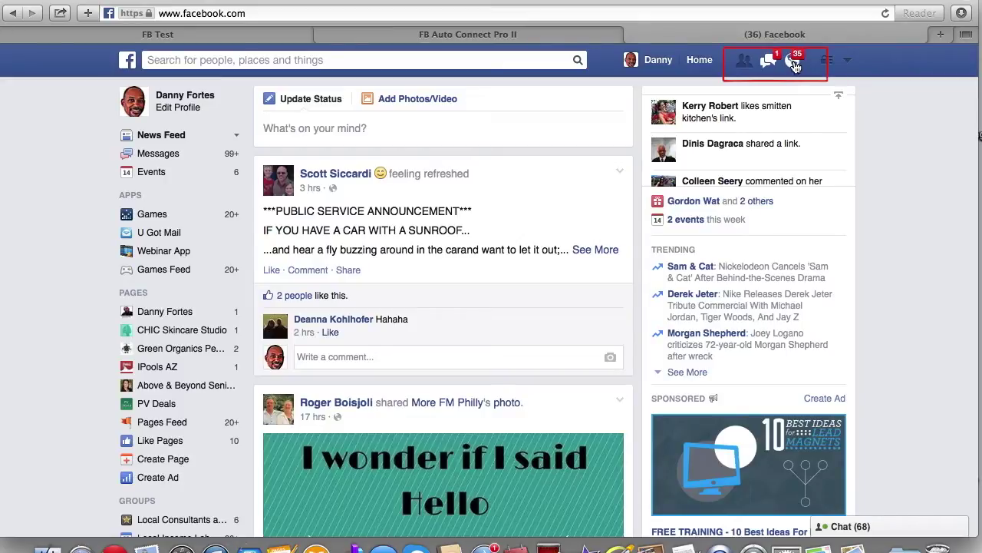
left_click(451, 37)
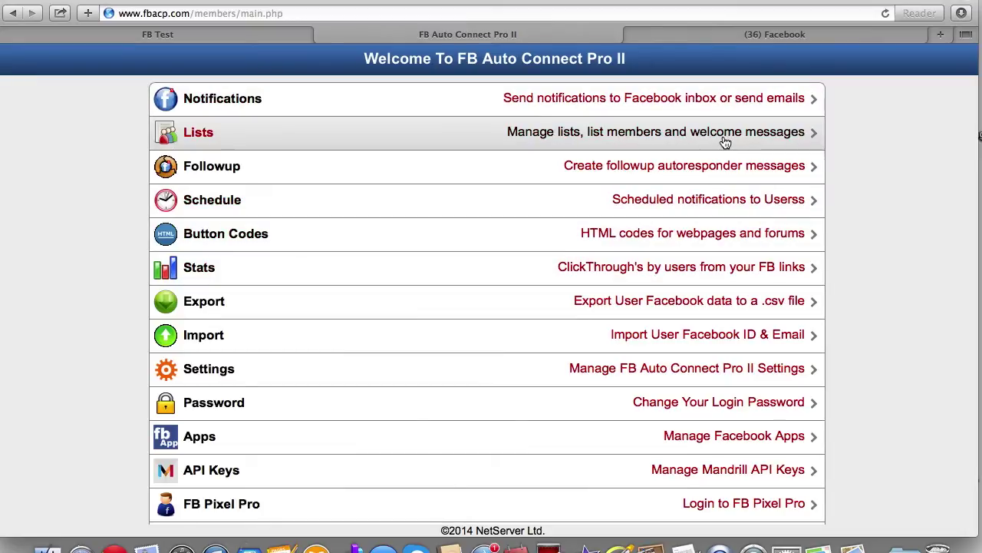
Step: Scroll through the Facebook button codes down to the Test App list's code
left_click(703, 236)
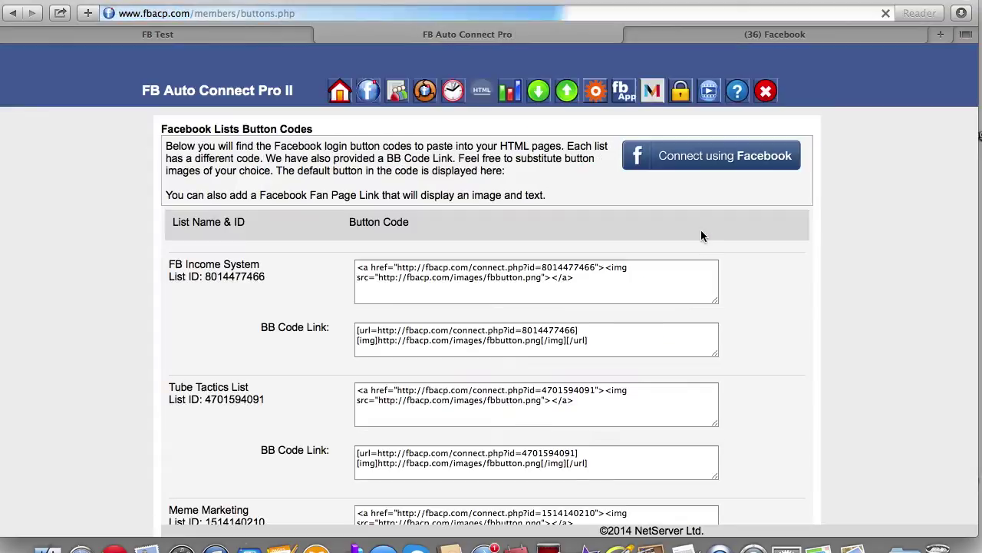
scroll(606, 312, "down", 3)
scroll(606, 312, "down", 3)
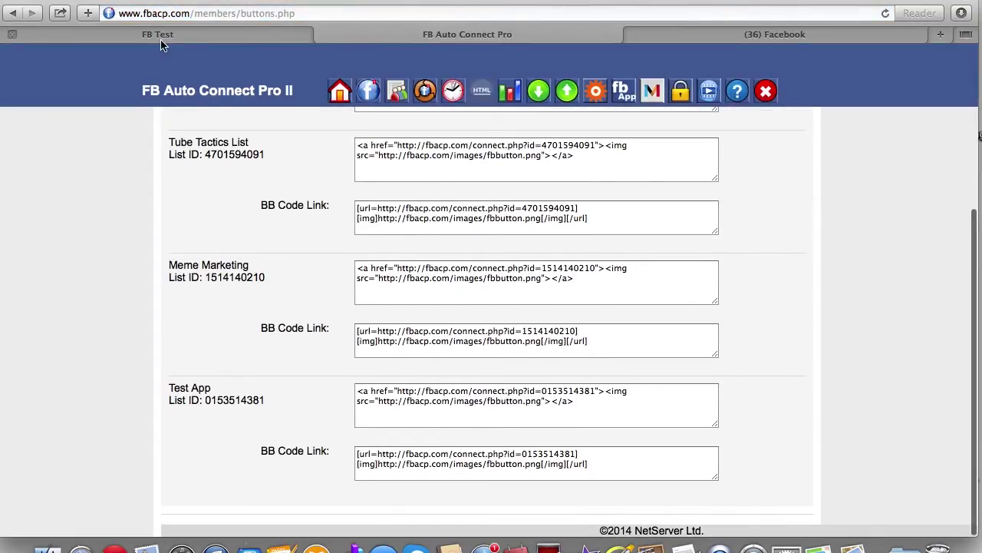
Step: Compare the dannyfortes.com preview with the button codes, ending on the FB Test preview
left_click(160, 36)
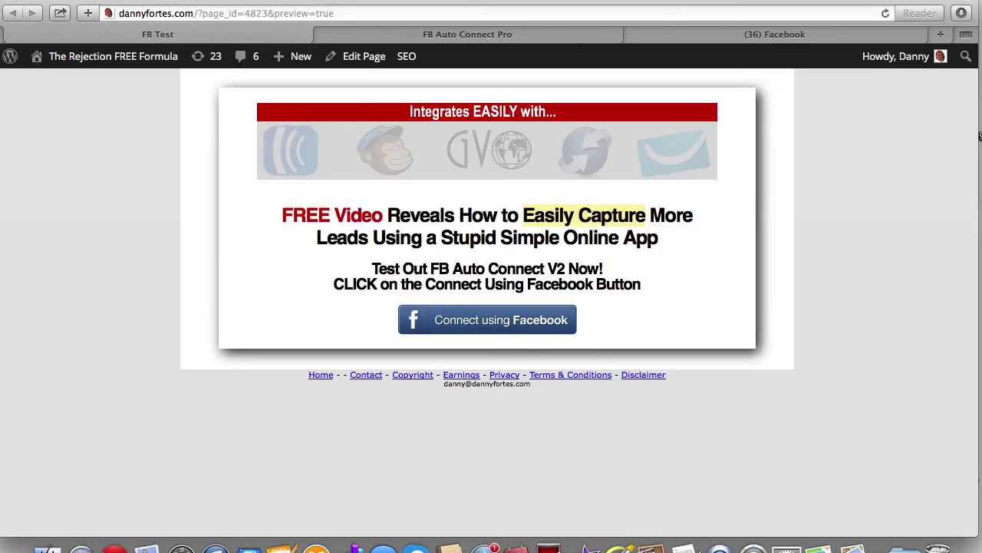
left_click(322, 34)
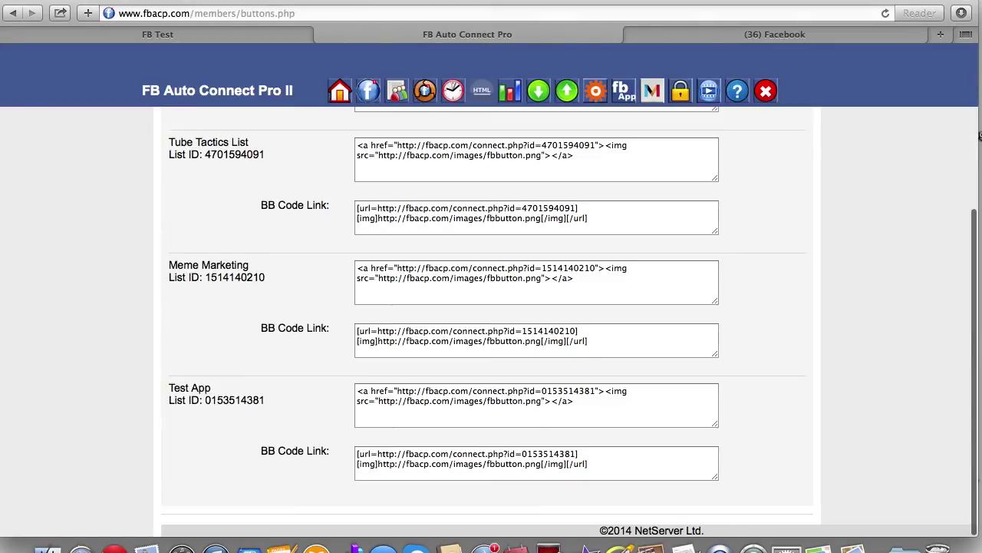
left_click(220, 32)
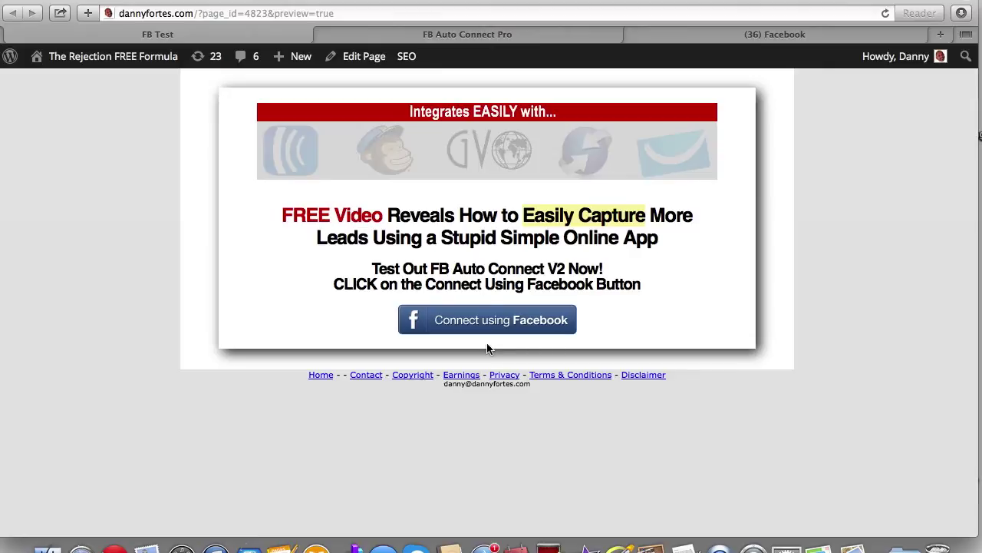
left_click(489, 34)
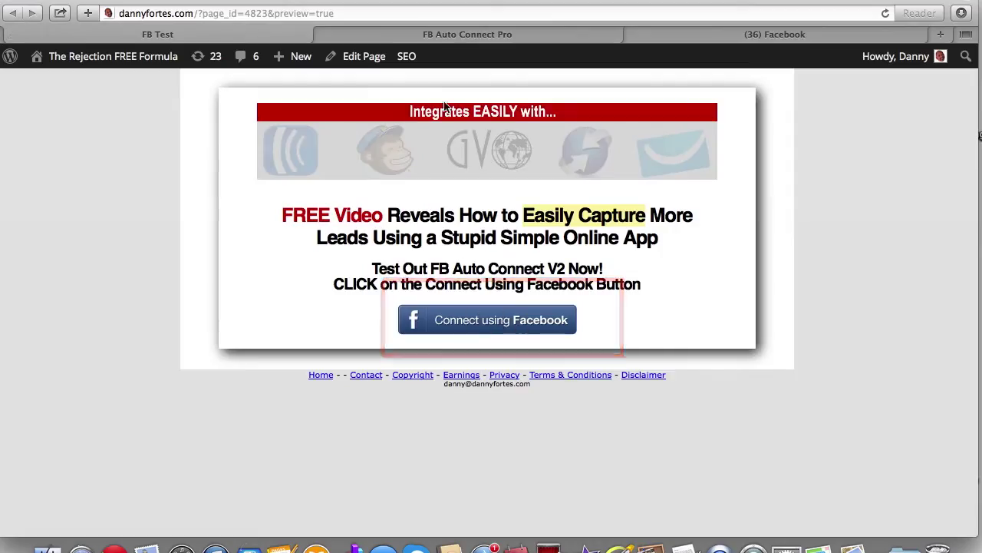
Step: Start a new scheduled notification with the Test App list selected as recipients
left_click(453, 37)
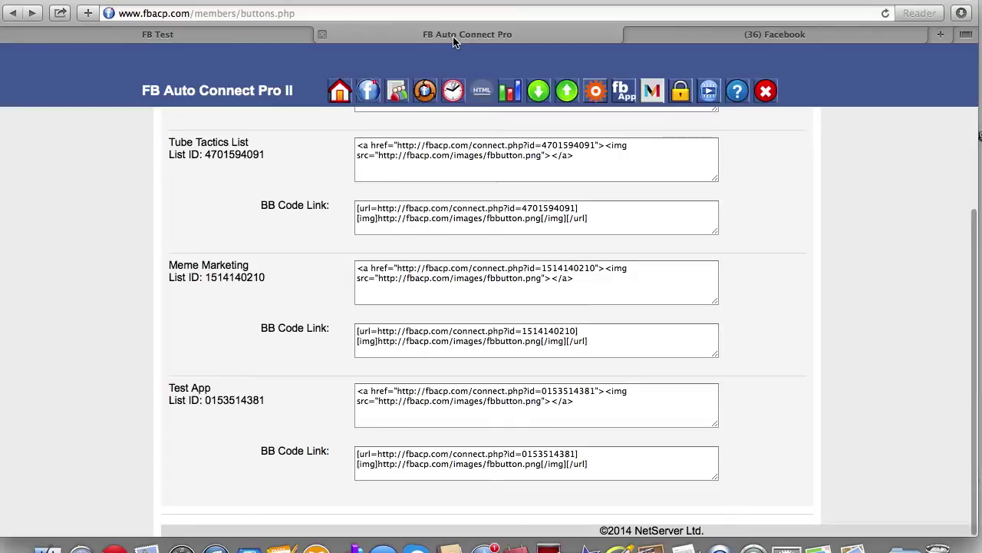
left_click(369, 92)
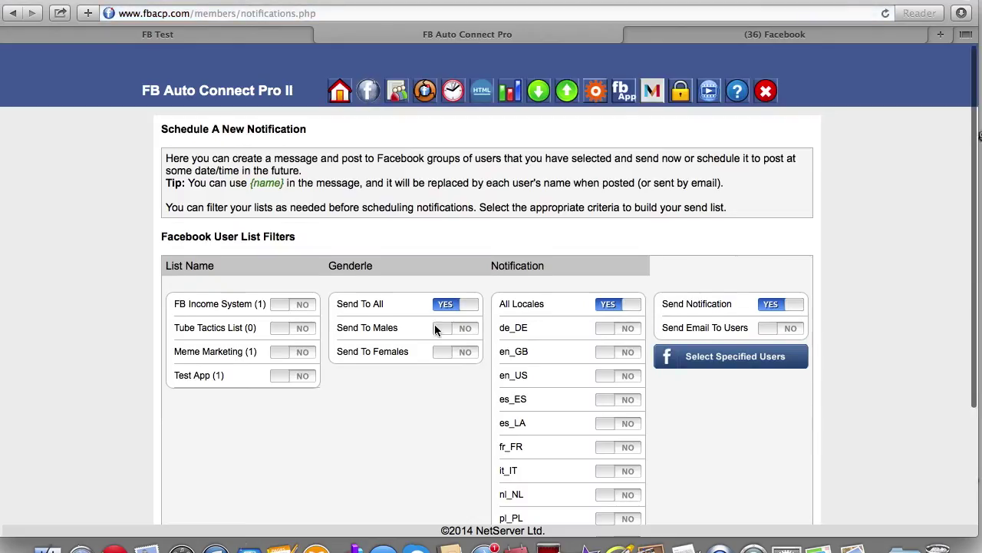
scroll(434, 326, "down", 3)
left_click(278, 238)
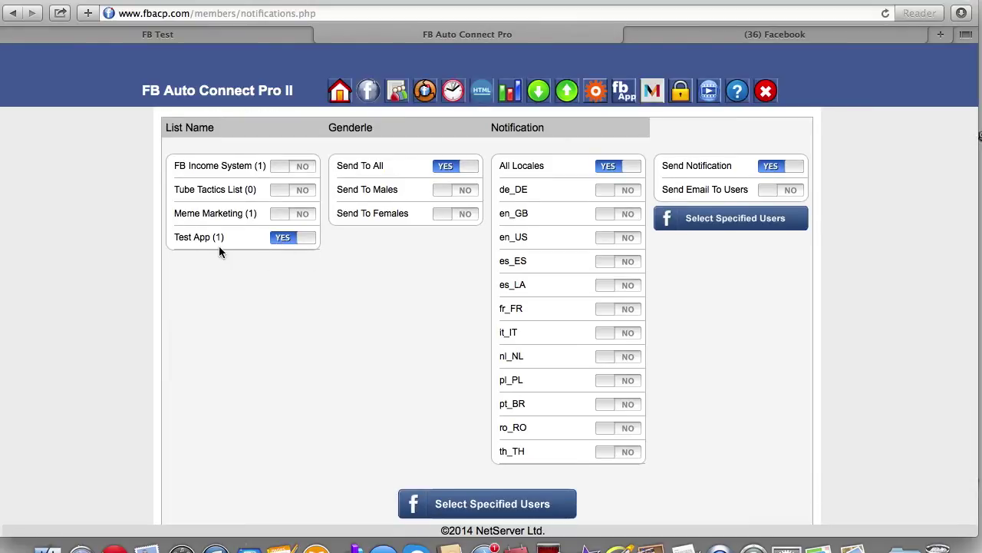
scroll(471, 393, "down", 2)
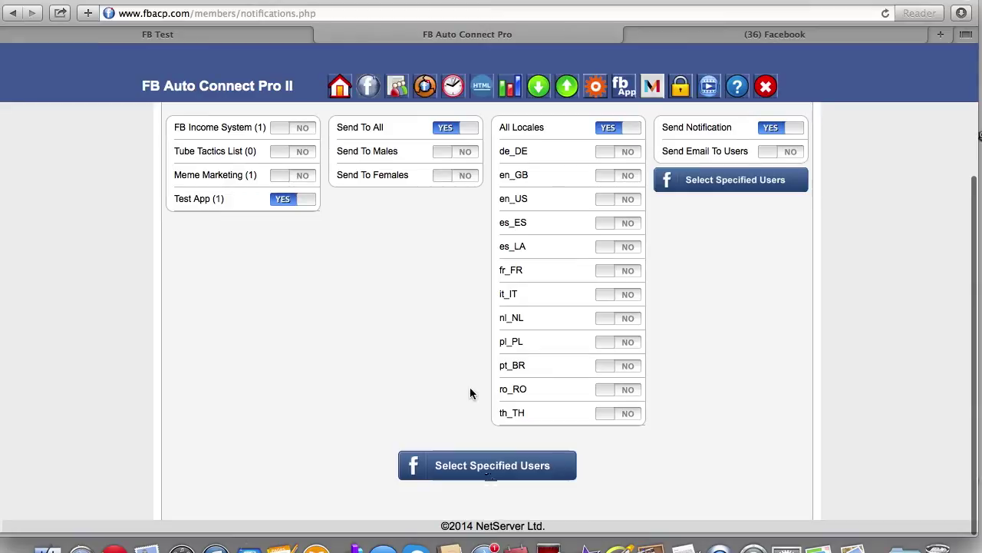
left_click(489, 476)
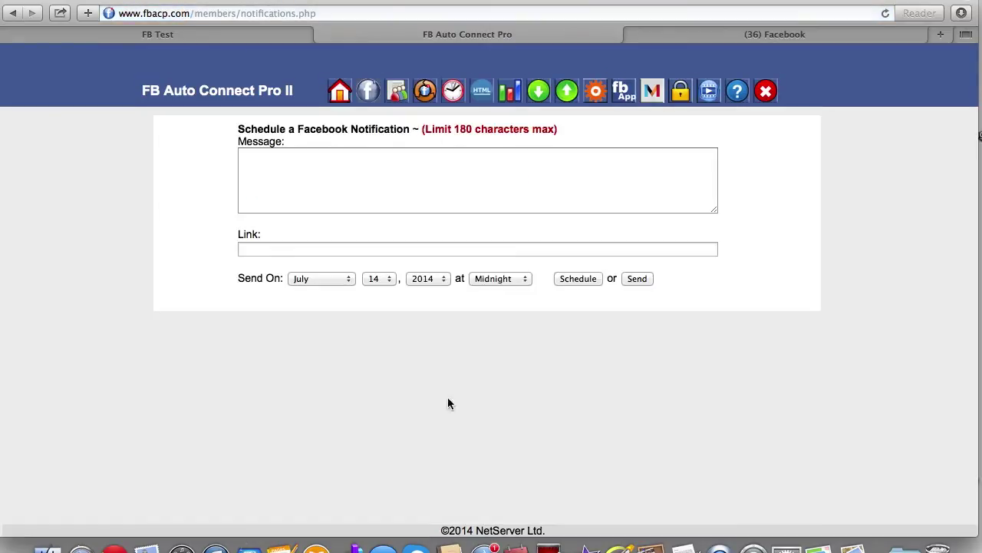
Step: Write the message 'Hey thanks for checking out these videos. Click here to get access and test drive FBACP v2 for yourself!'
left_click(305, 173)
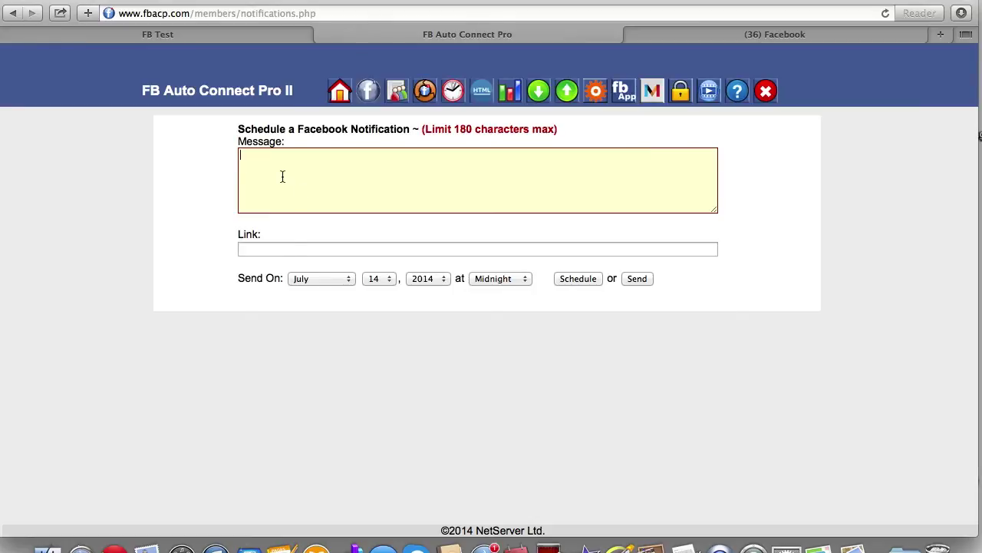
type("Hey than")
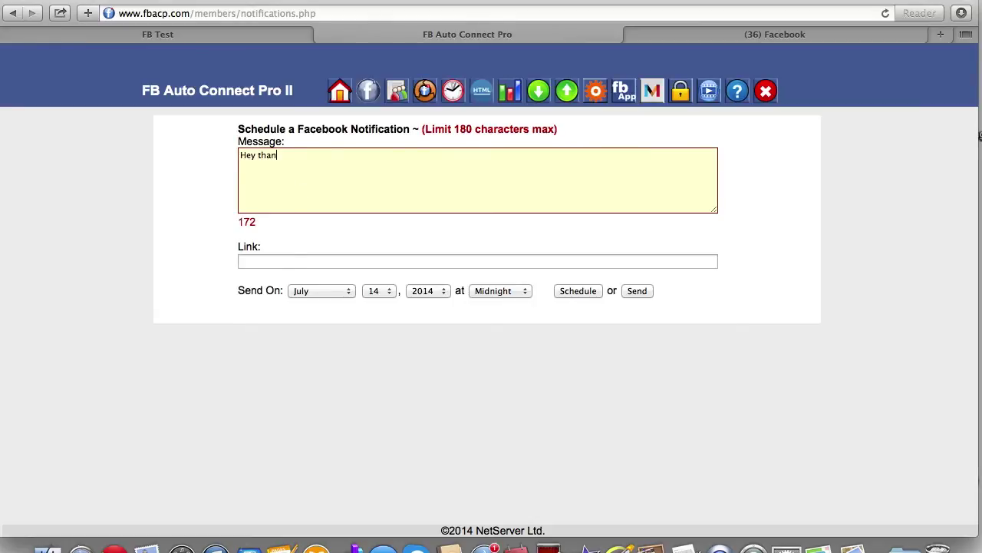
type("ks for checking out these videos")
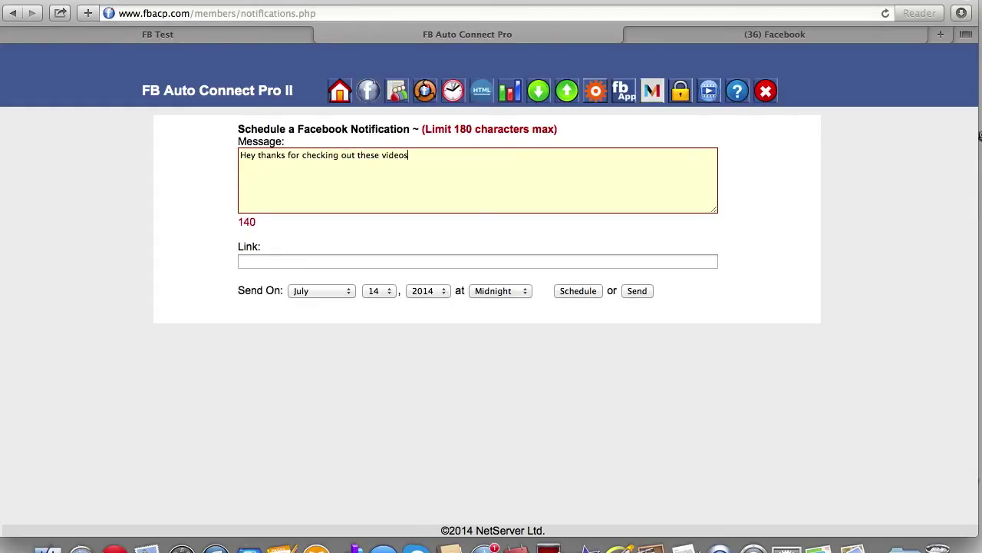
type(". Click here to")
type("get access and t")
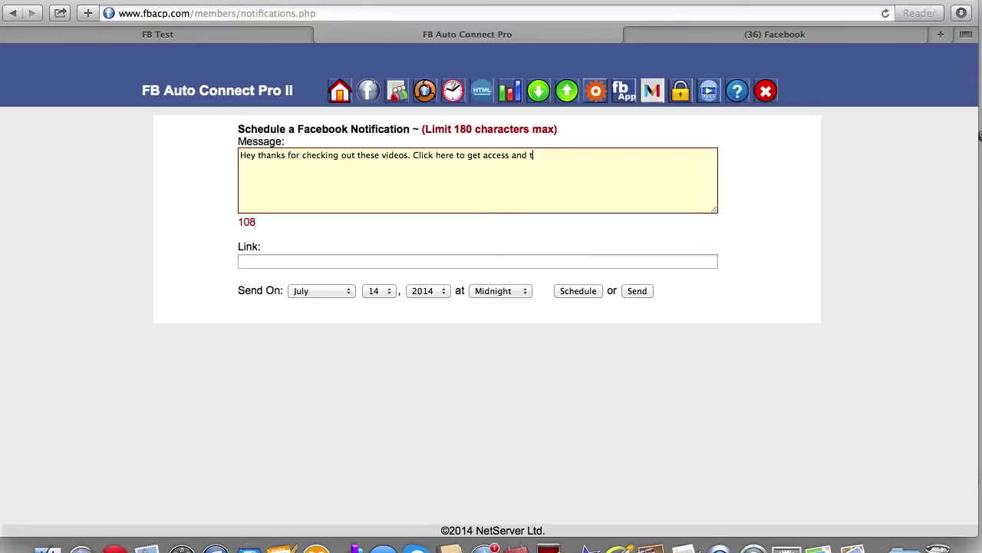
type("est dri")
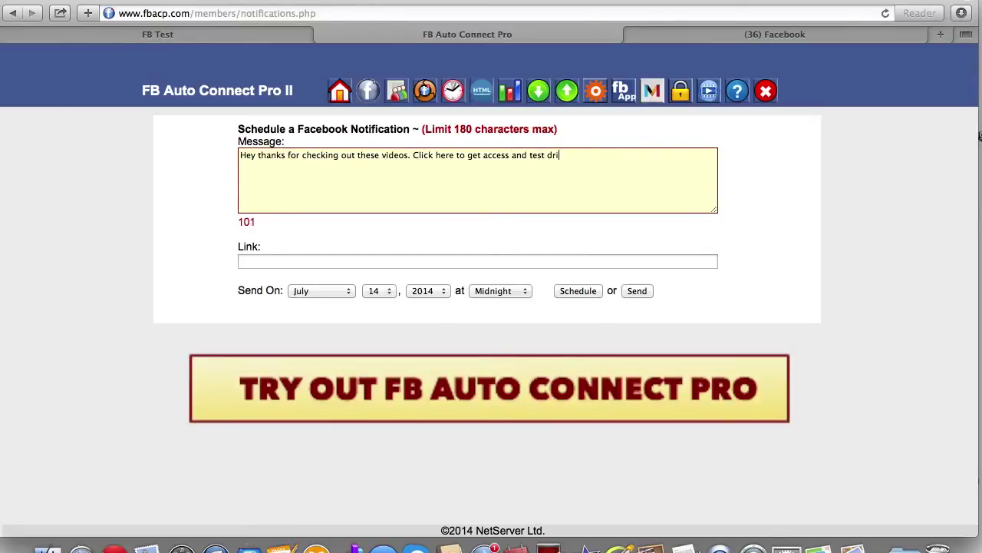
type("ve FBAC")
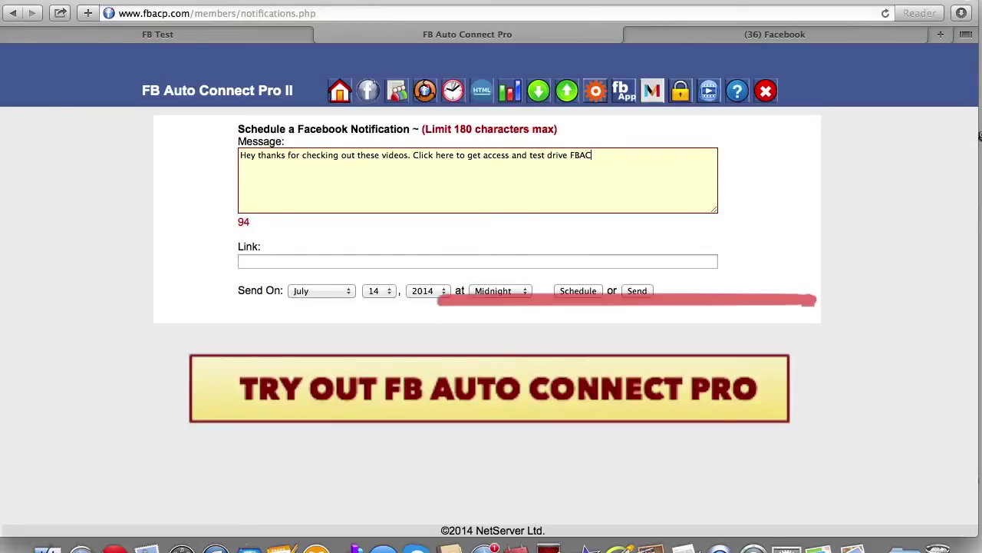
type("P")
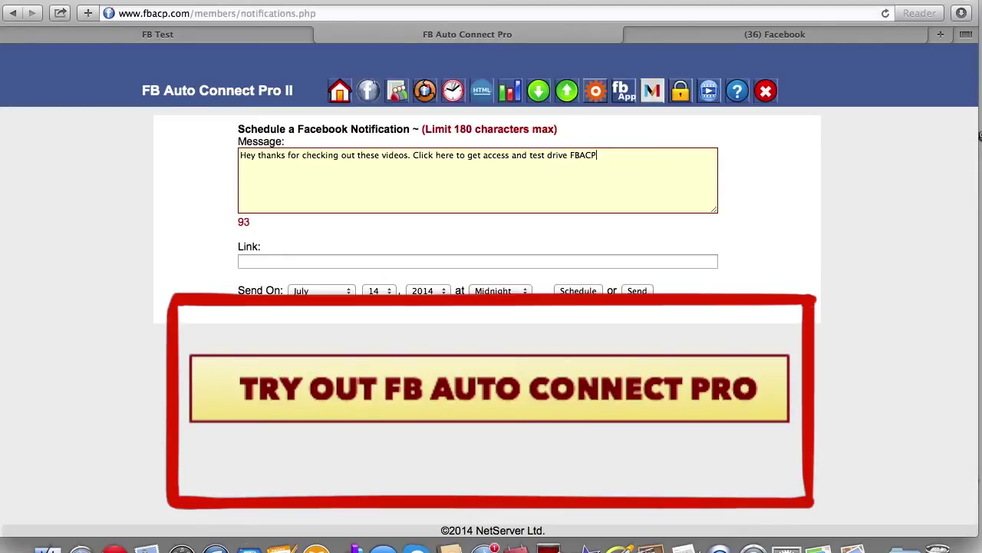
type(" v2 fo")
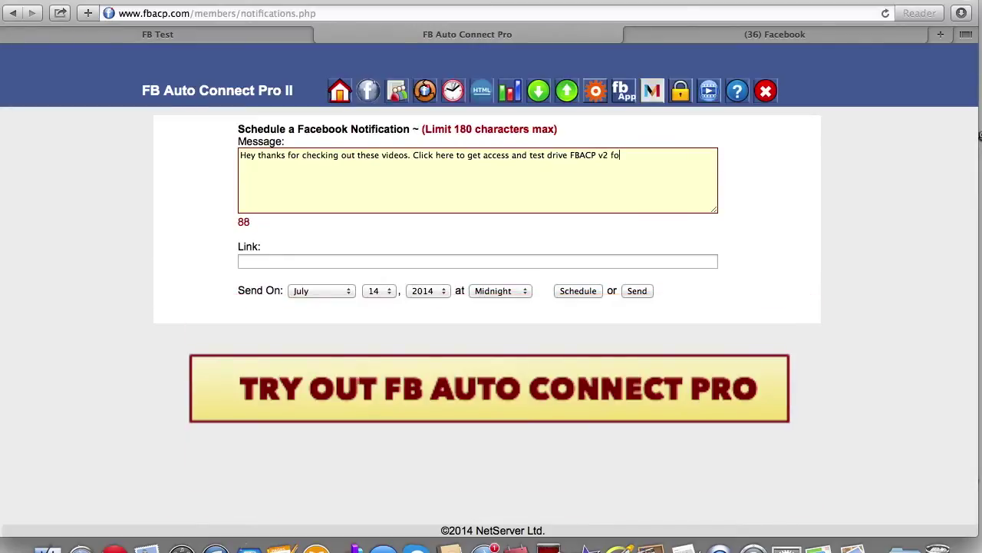
type("r yourself")
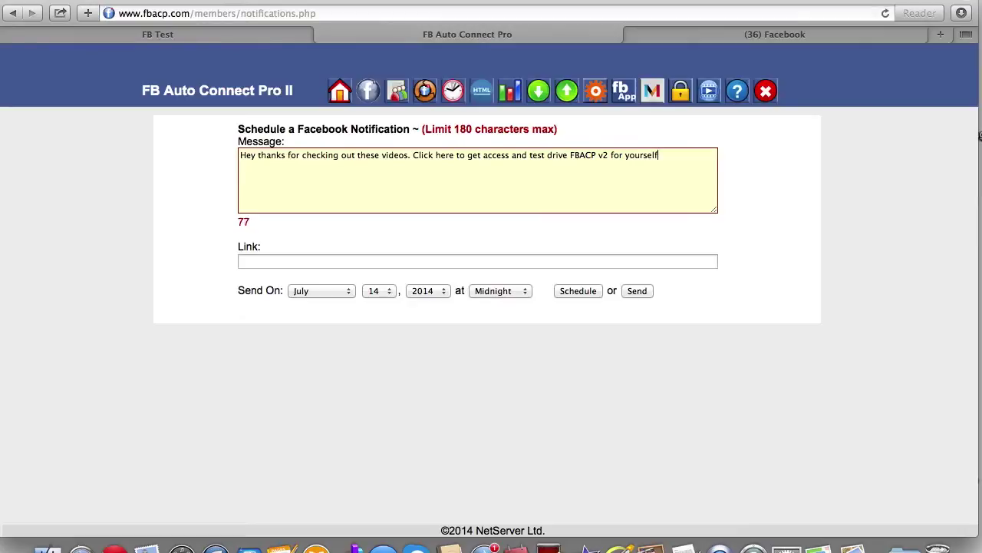
type("!")
left_click(250, 260)
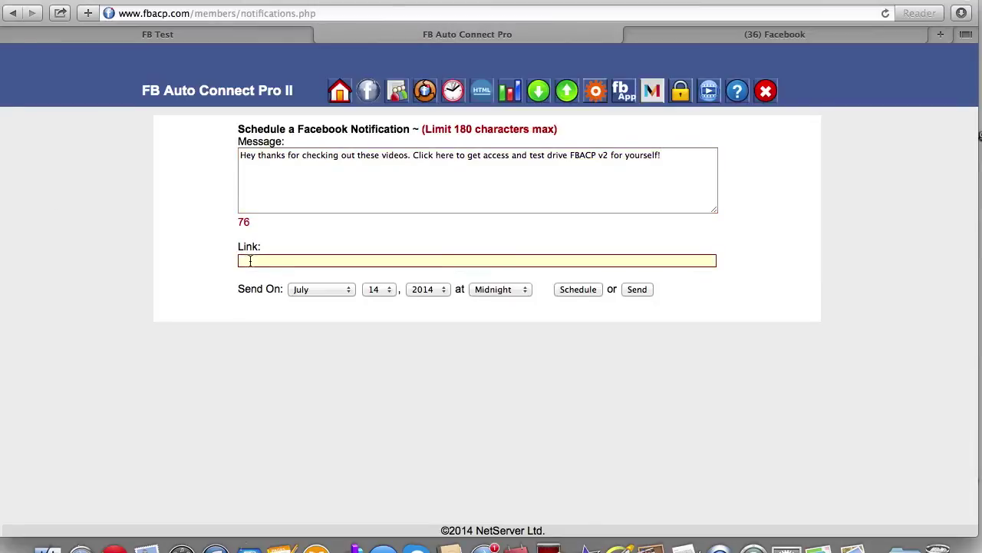
type("http://dannyfortes.com/instant-income/")
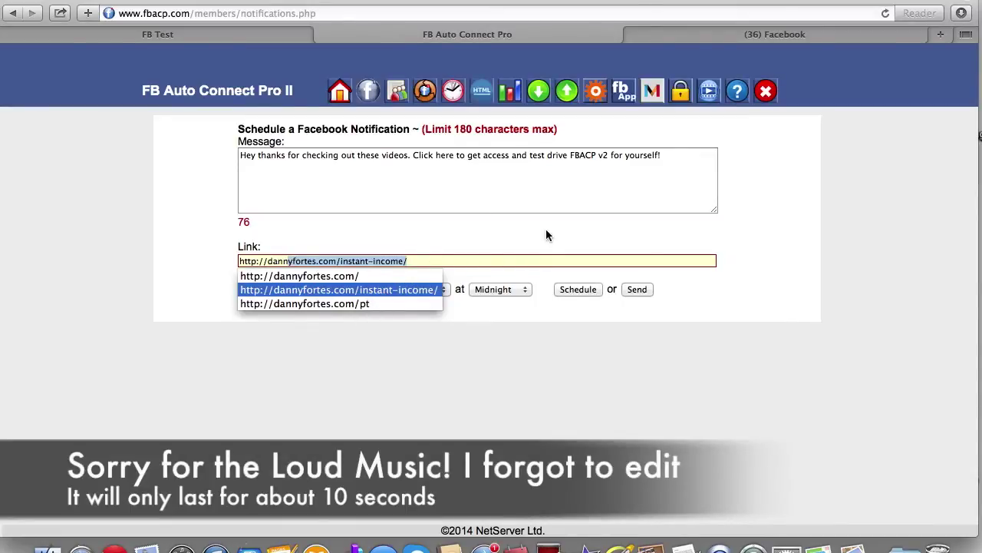
left_click(399, 289)
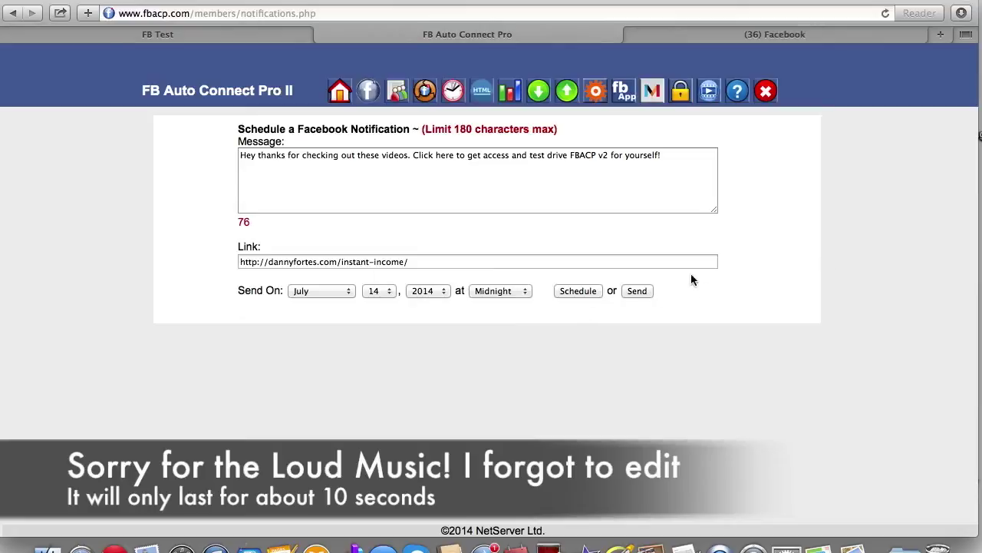
left_click(639, 290)
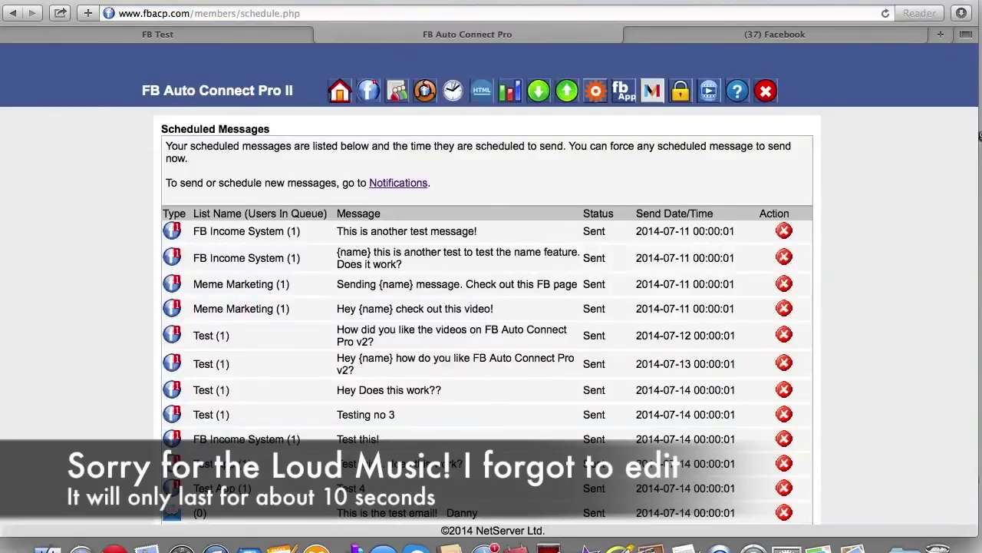
Step: Switch to the Facebook tab where the Test App notification pops up
left_click(756, 35)
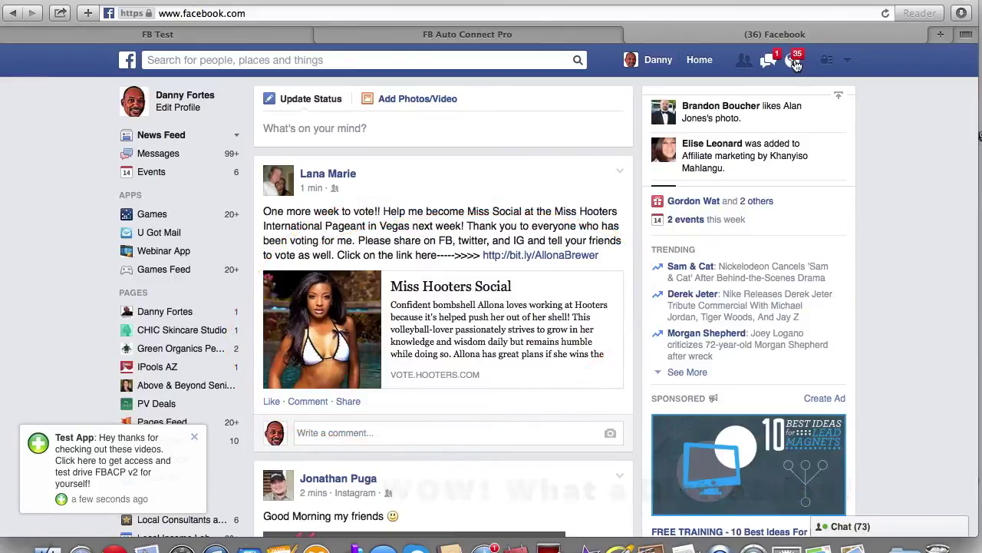
Step: Open the Test App notification from Facebook's globe notifications dropdown
left_click(796, 65)
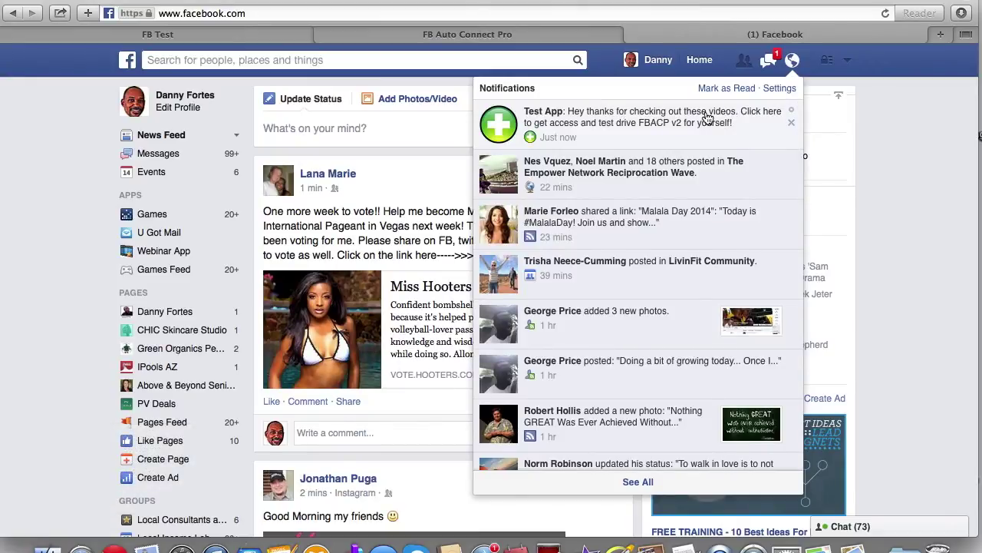
left_click(707, 118)
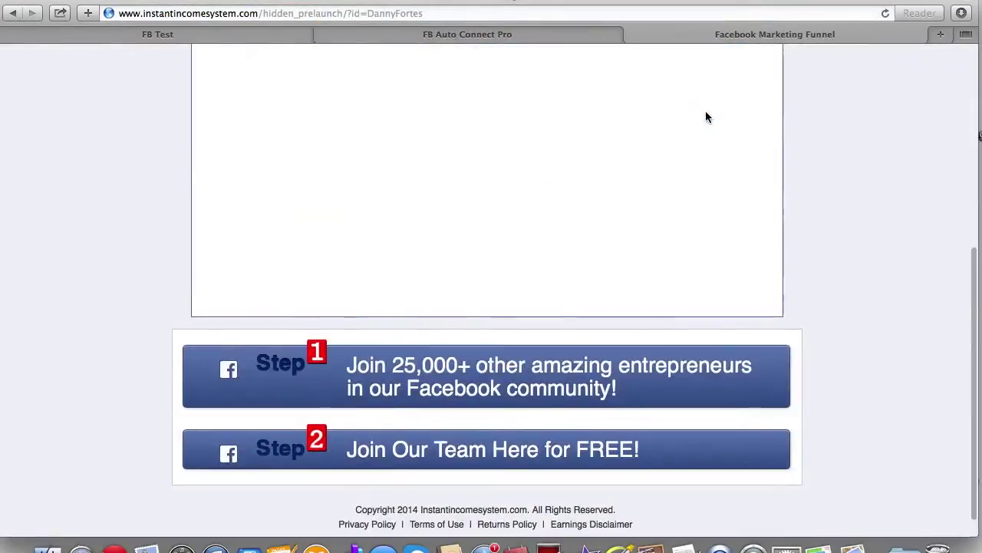
Step: Scroll through the Instant Income prelaunch page, then go back to the FB Test tab
scroll(706, 117, "down", 5)
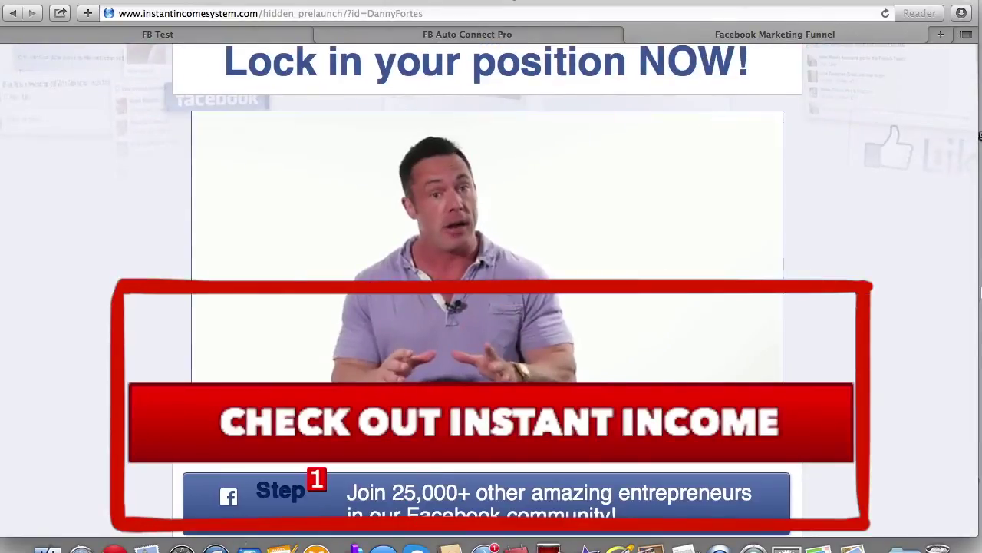
scroll(893, 286, "up", 5)
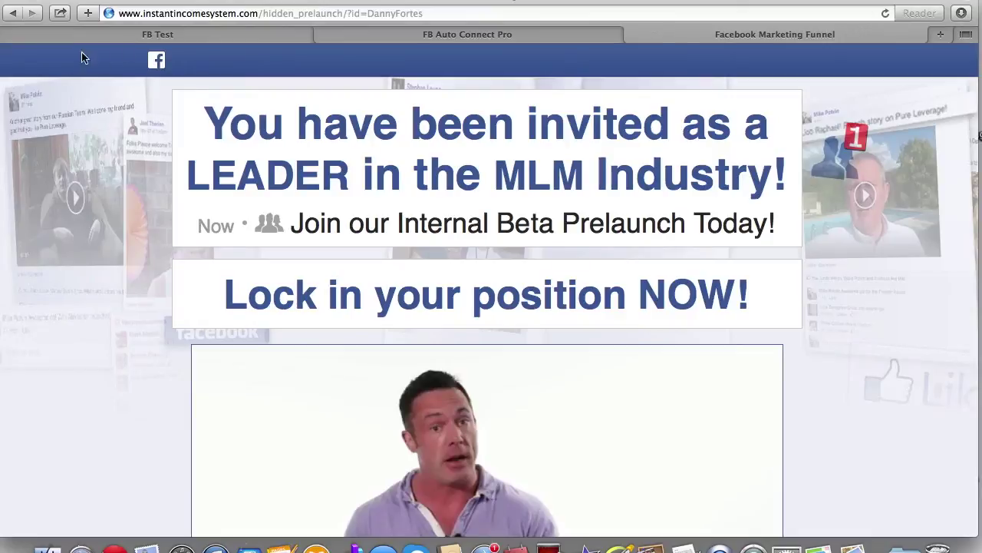
left_click(204, 38)
Step: Scroll through the Button Codes page in FB Auto Connect Pro II, then return Home
left_click(322, 35)
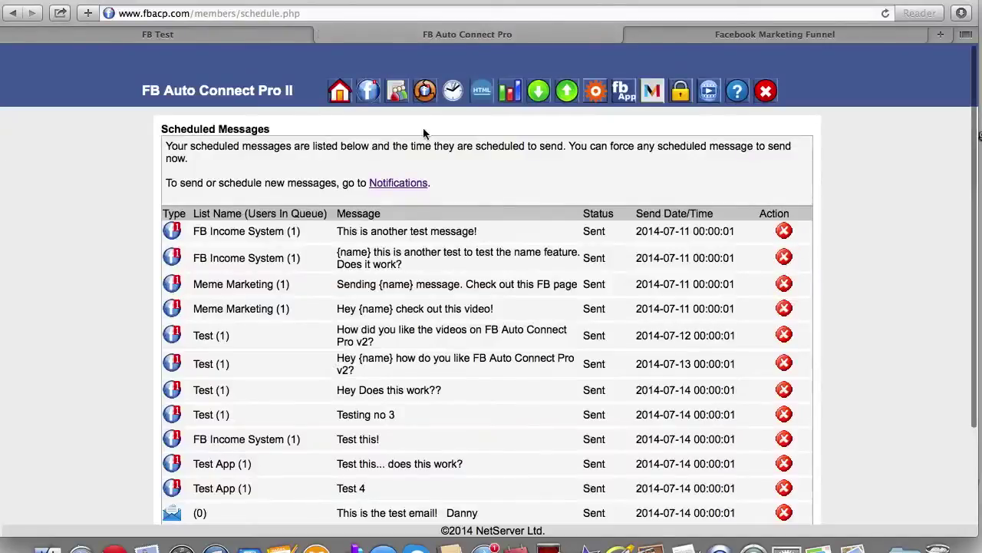
left_click(482, 91)
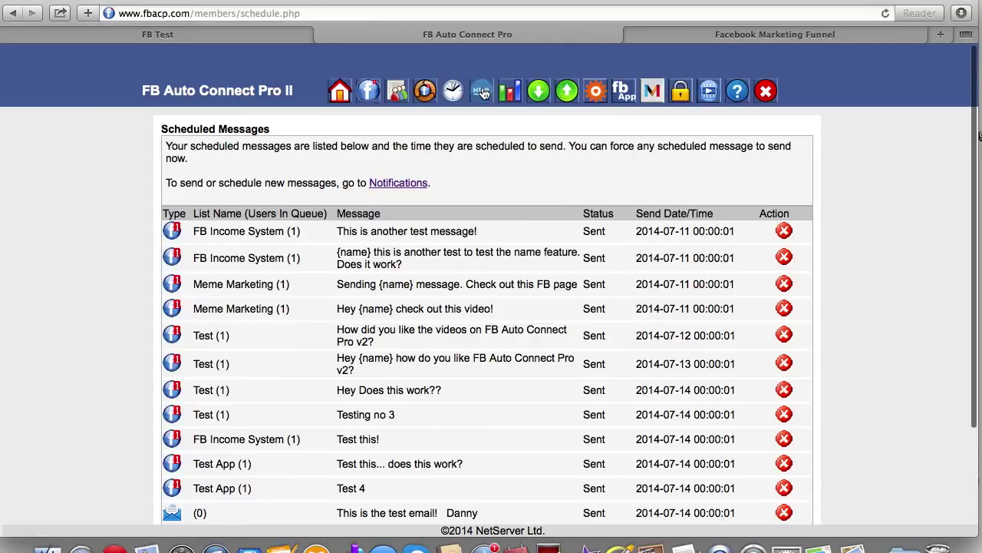
scroll(489, 302, "down", 2)
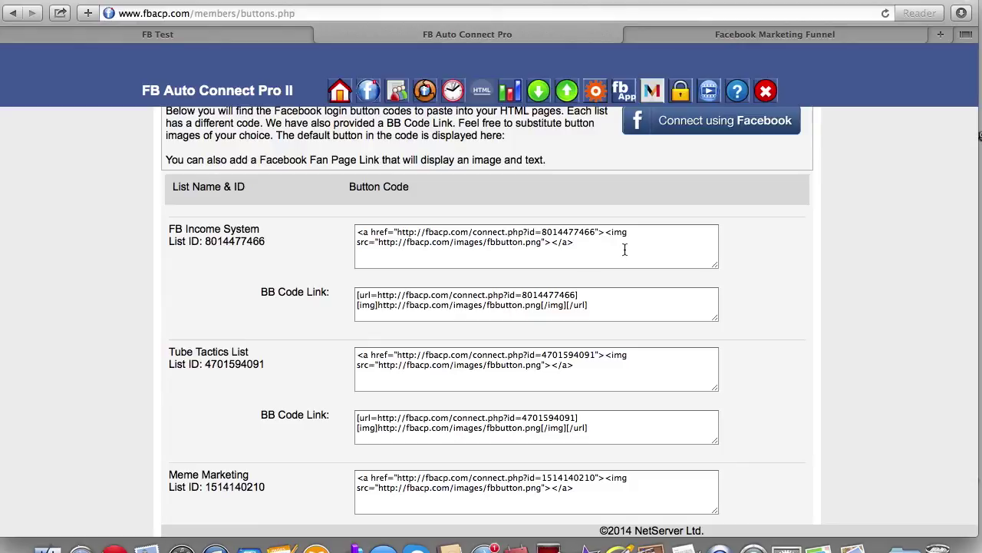
scroll(625, 249, "up", 2)
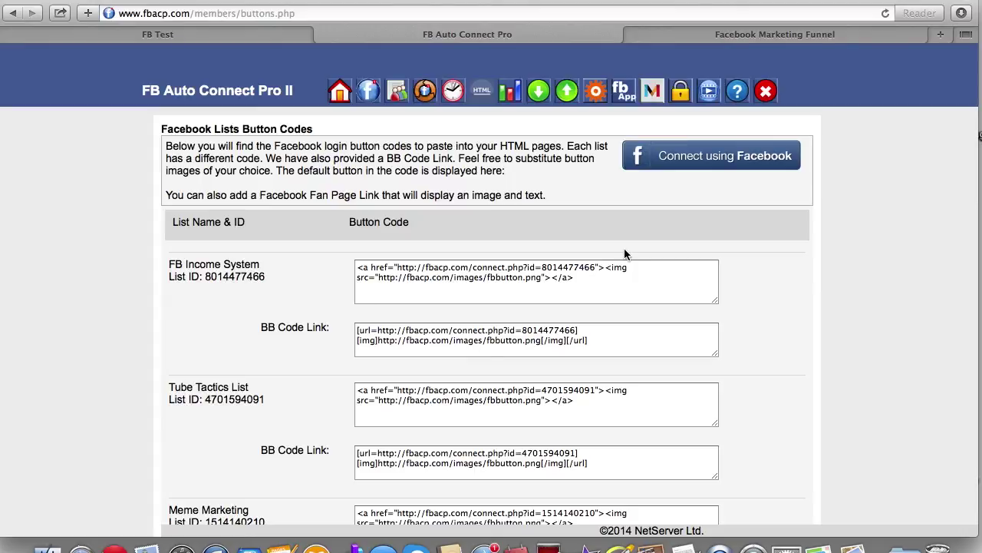
left_click(343, 93)
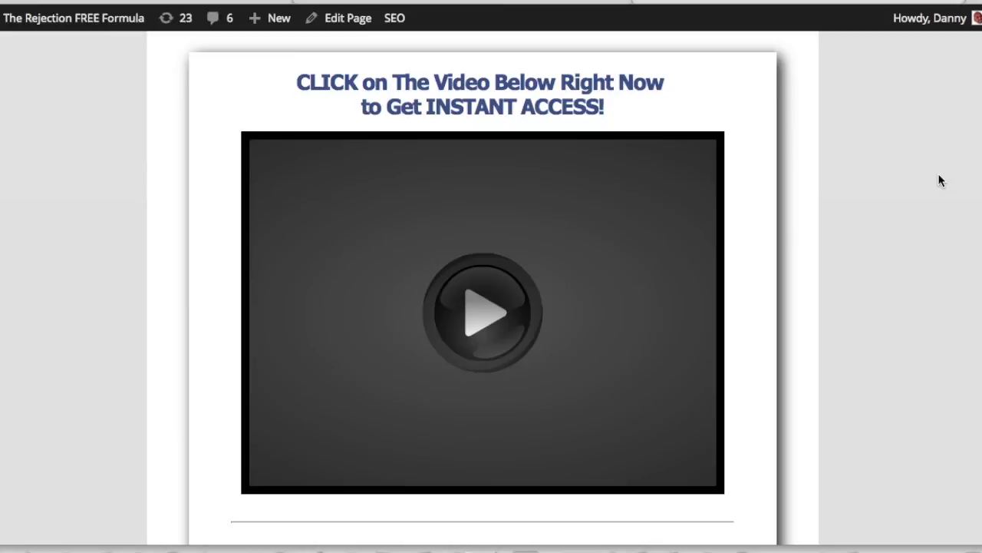
scroll(941, 181, "down", 10)
scroll(940, 180, "down", 10)
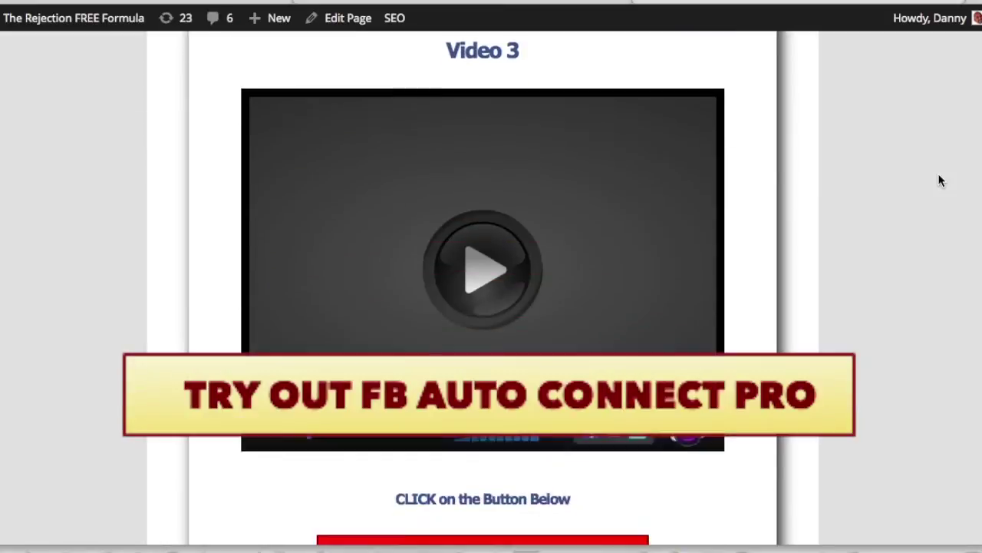
scroll(940, 180, "up", 2)
scroll(941, 181, "down", 12)
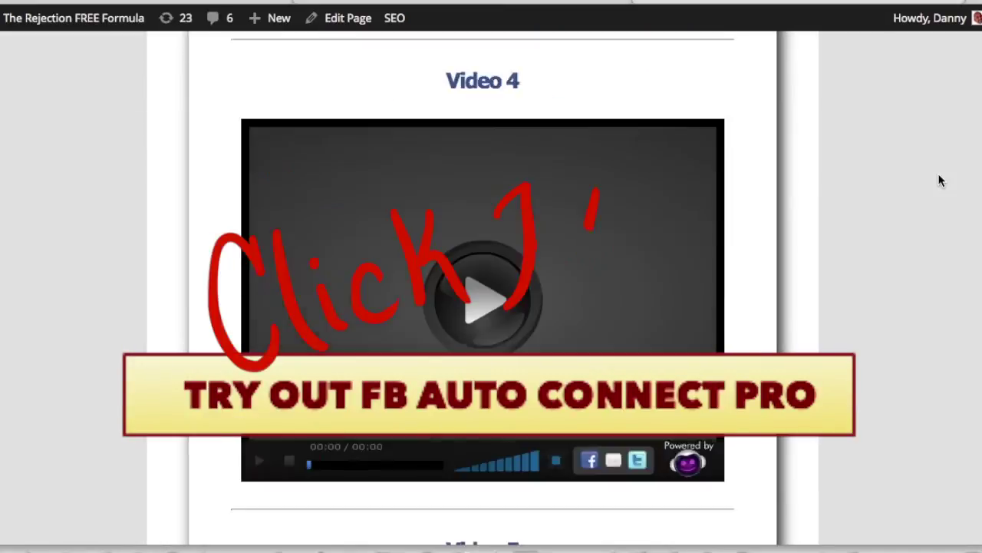
scroll(941, 180, "down", 1)
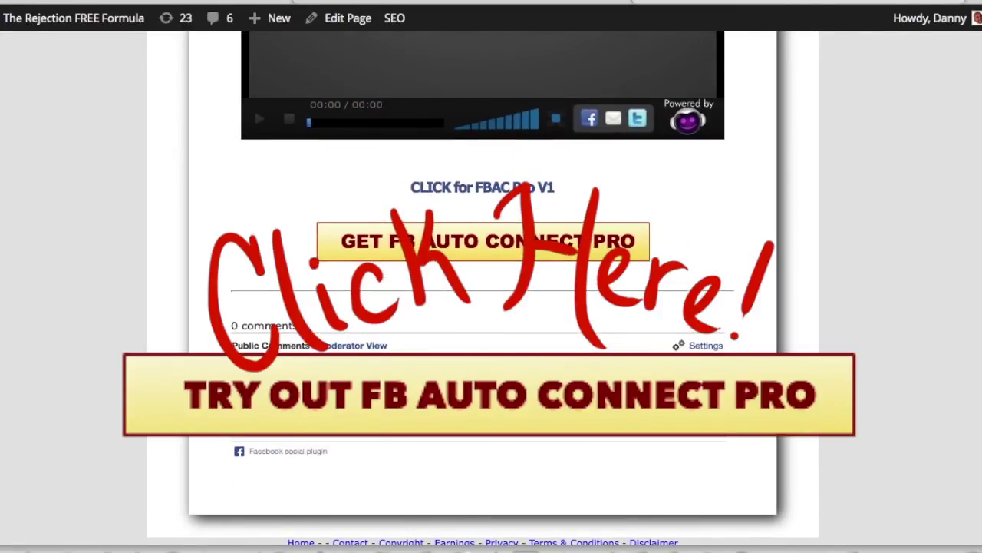
scroll(482, 292, "up", 20)
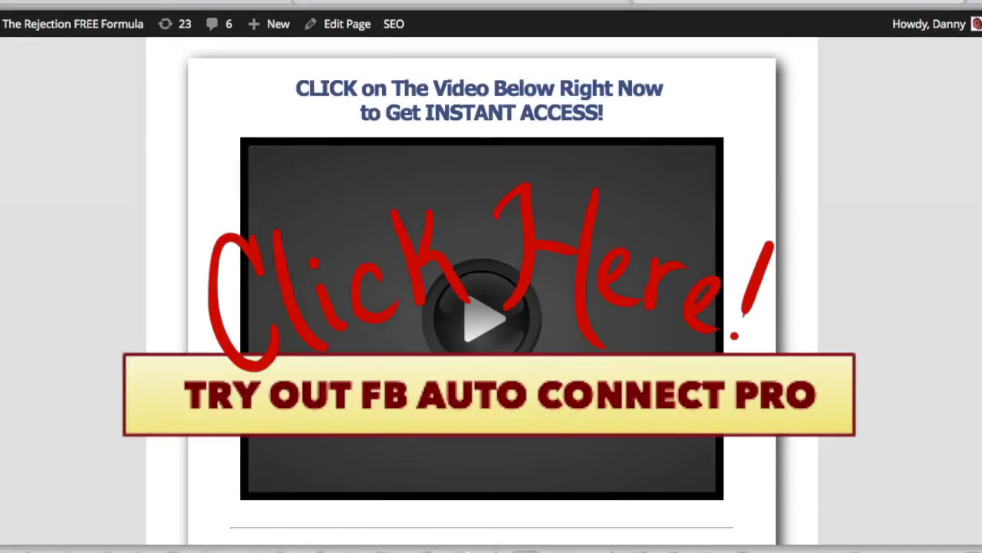